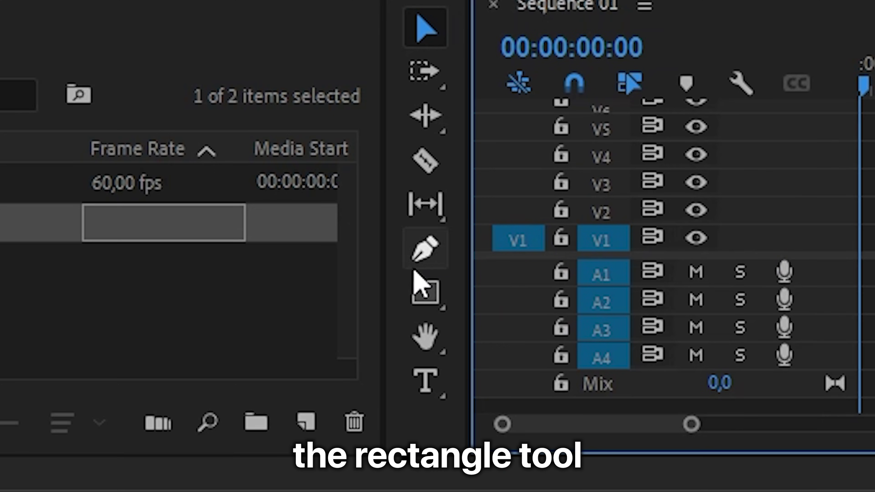
- Draw a rectangle about 1051 by 282 near the top of the frame and centre it horizontally at X 960
left_click(204, 414)
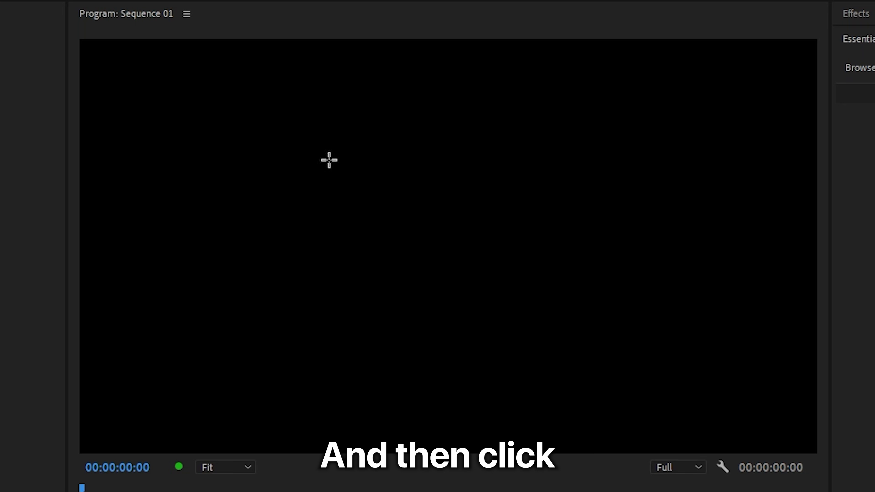
left_click_drag(258, 58, 662, 168)
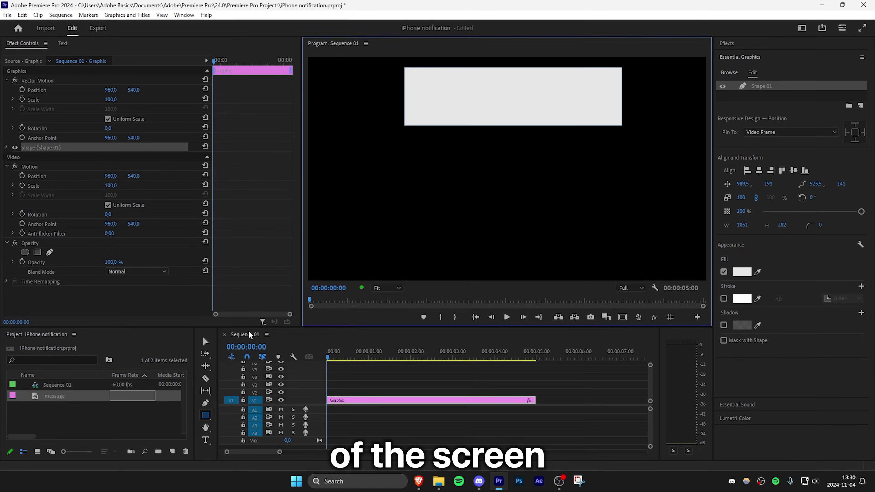
left_click(204, 342)
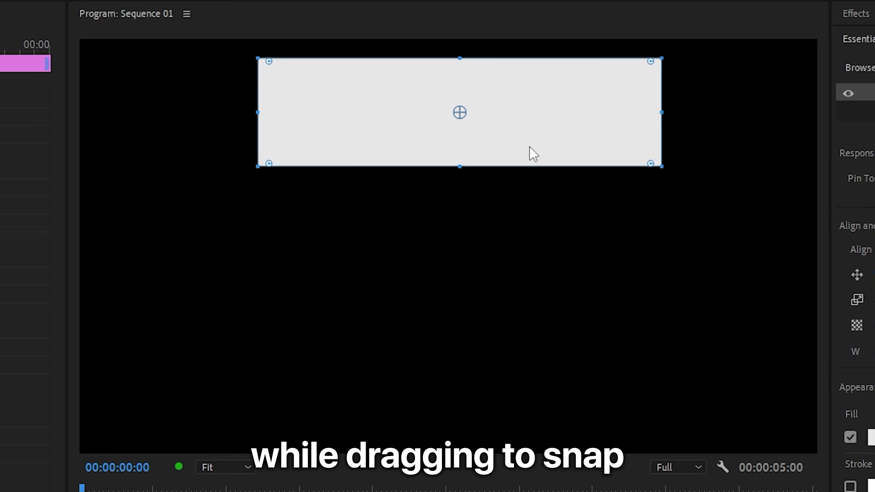
left_click_drag(529, 146, 523, 147)
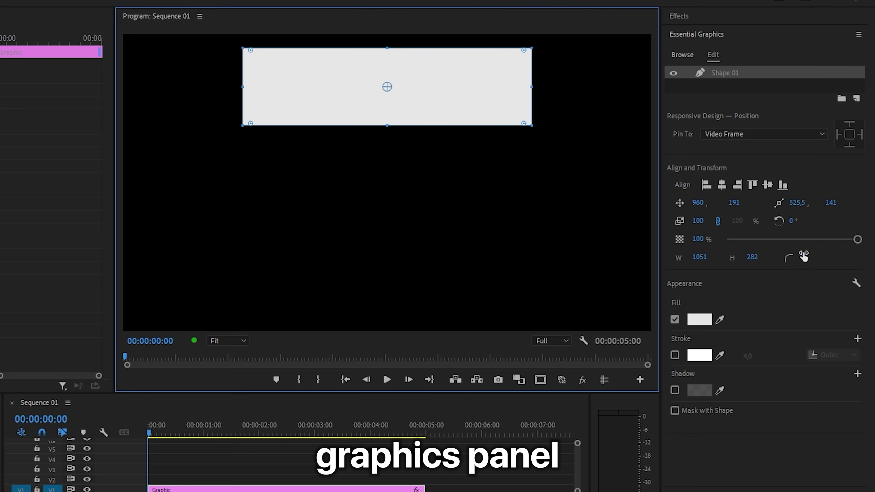
- Round the rectangle's corners to a radius of 74 and give it a light grey E5E5E5 fill
left_click_drag(852, 256, 852, 258)
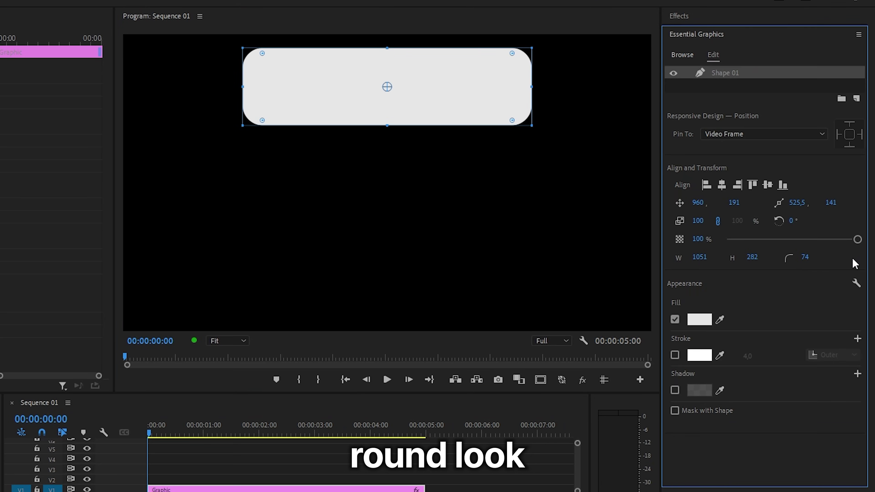
left_click(699, 320)
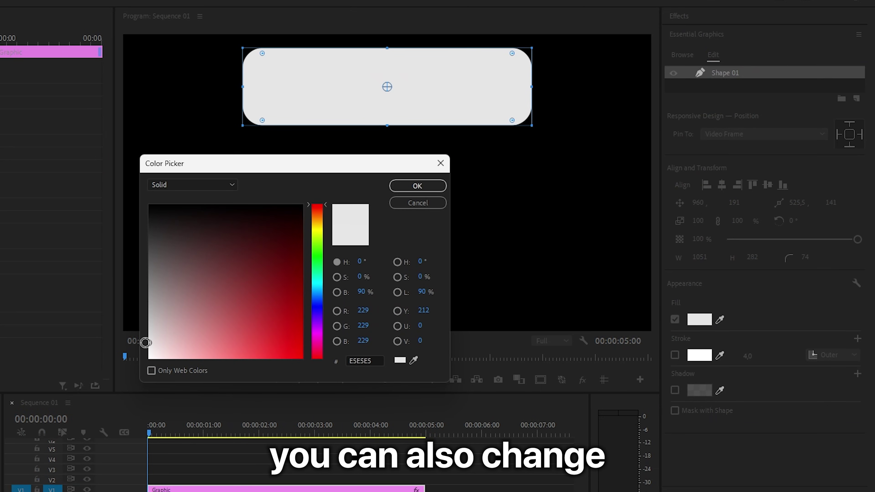
left_click(417, 186)
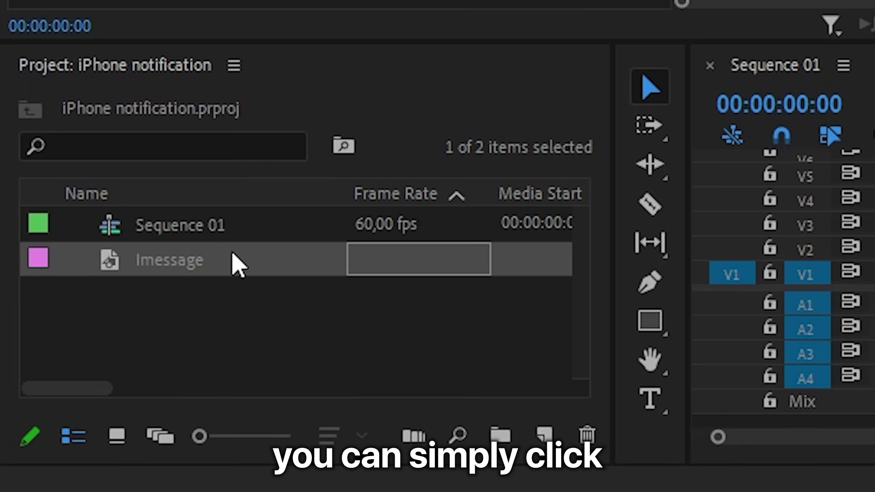
- Place the Imessage icon on V2 above the graphic, then set its scale to 7,4 and its position to X 532, Y 128
left_click_drag(234, 257, 874, 247)
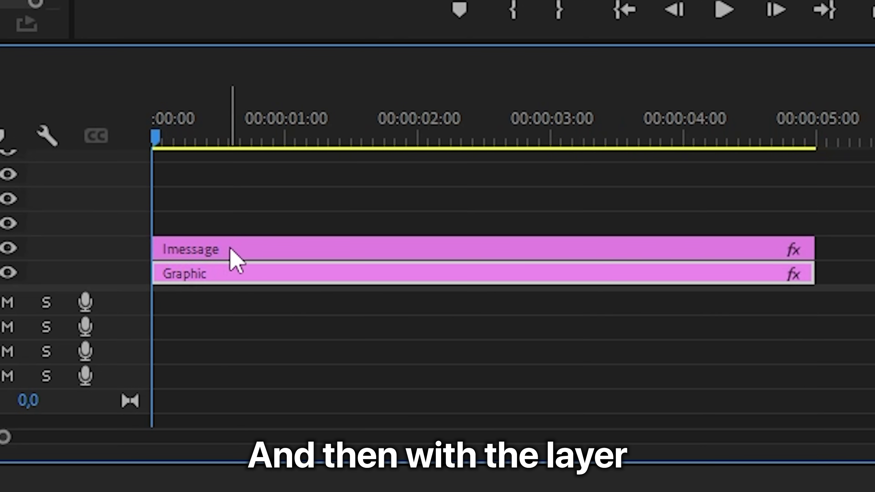
left_click(262, 250)
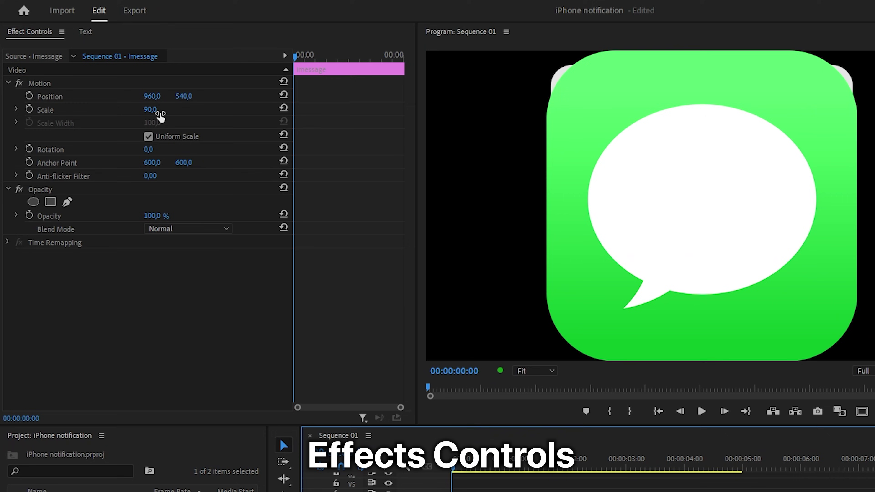
left_click_drag(160, 114, 126, 114)
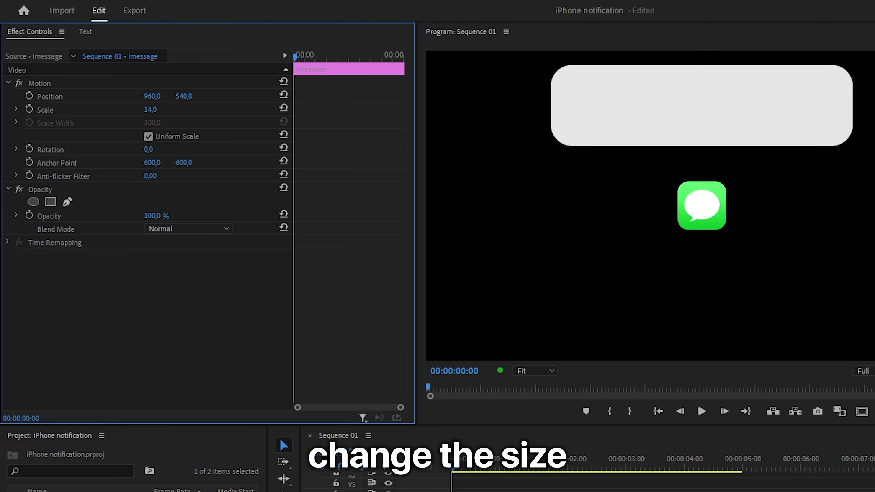
left_click_drag(184, 96, 49, 96)
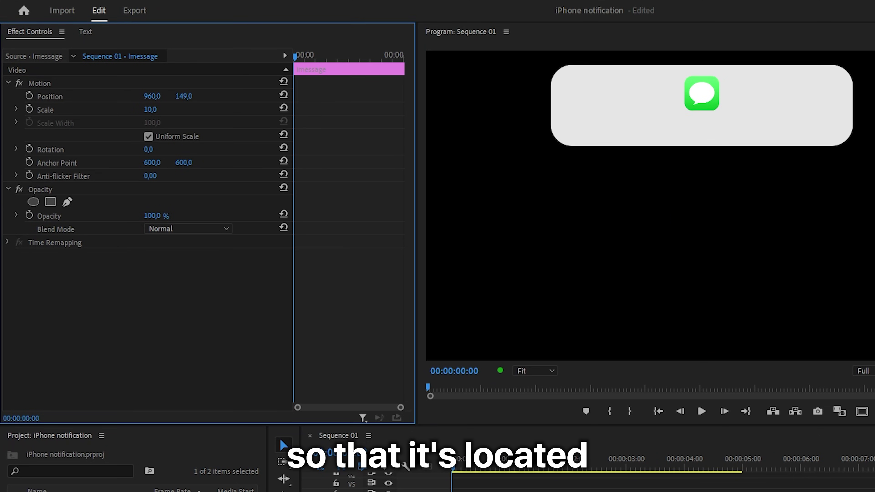
left_click_drag(172, 109, 1, 96)
- Add a "MESSAGES" text layer beside the message icon inside the rounded rectangle
scroll(575, 96, "up", 7)
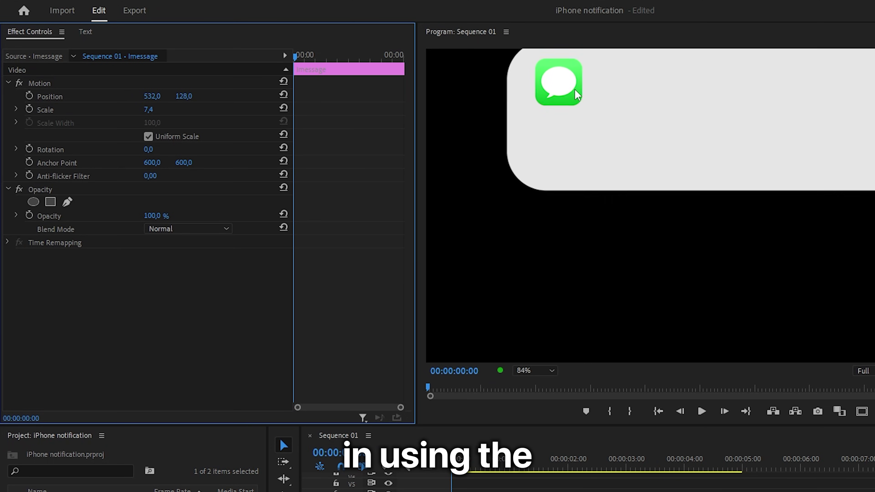
scroll(572, 106, "down", 2)
key("h")
left_click_drag(702, 100, 687, 166)
left_click_drag(688, 166, 689, 167)
key("v")
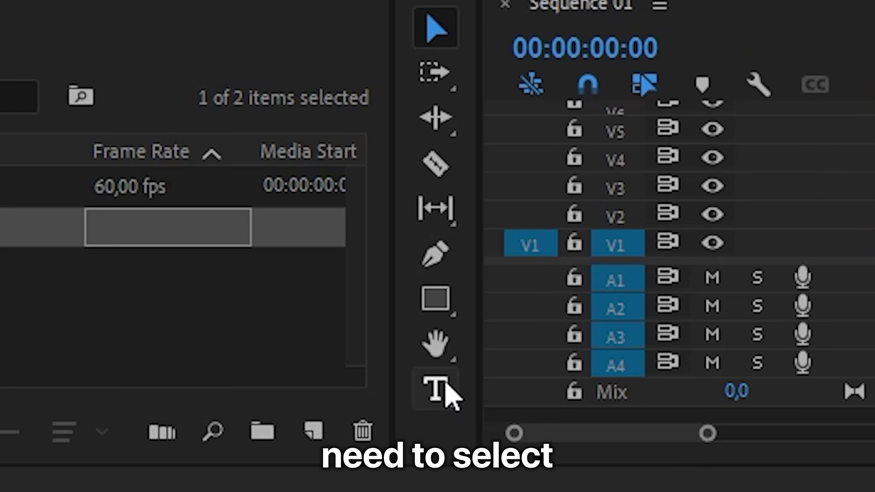
left_click(447, 393)
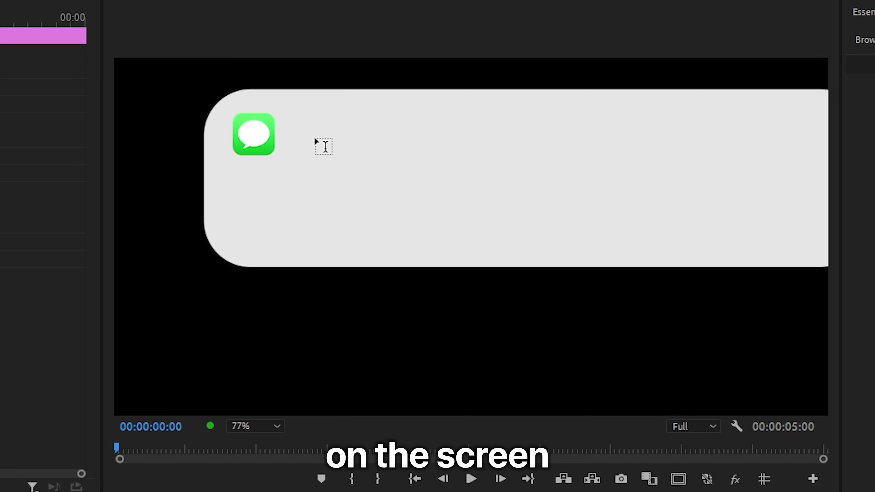
left_click(320, 143)
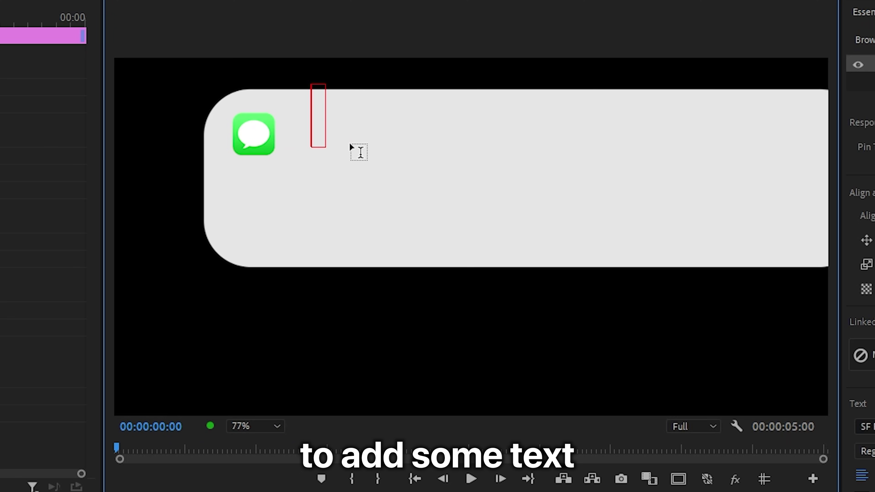
type("MESSAGES")
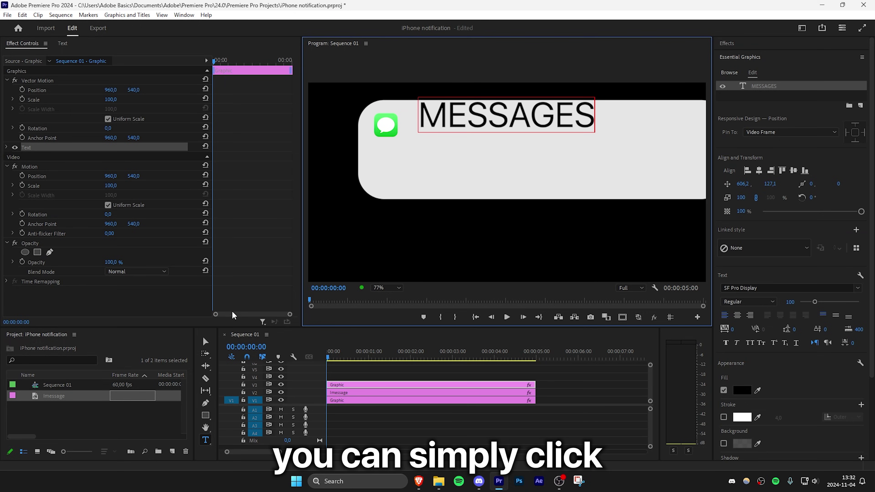
- Fill the MESSAGES text with dark grey, shrink it to about 48% and align it beside the message icon
left_click(205, 341)
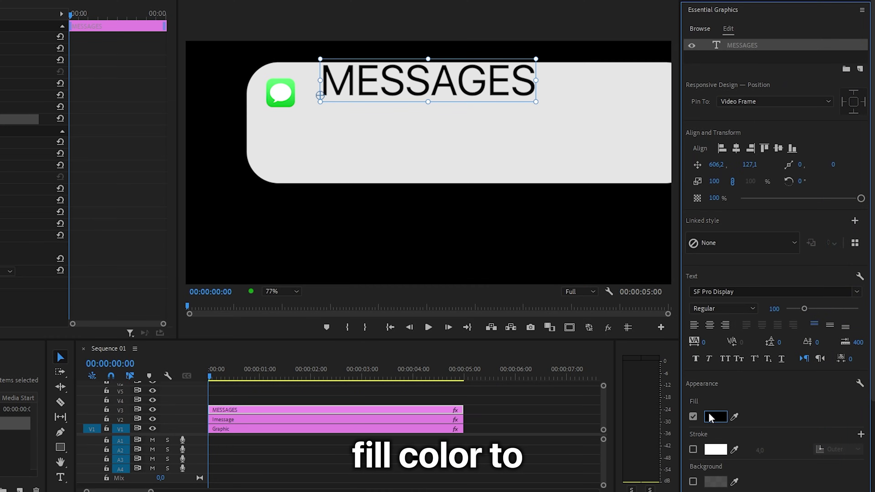
left_click(716, 417)
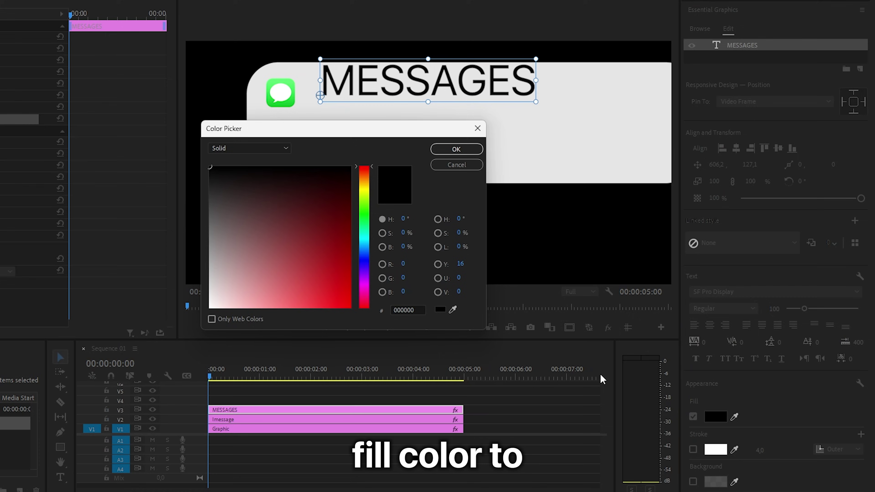
left_click(456, 150)
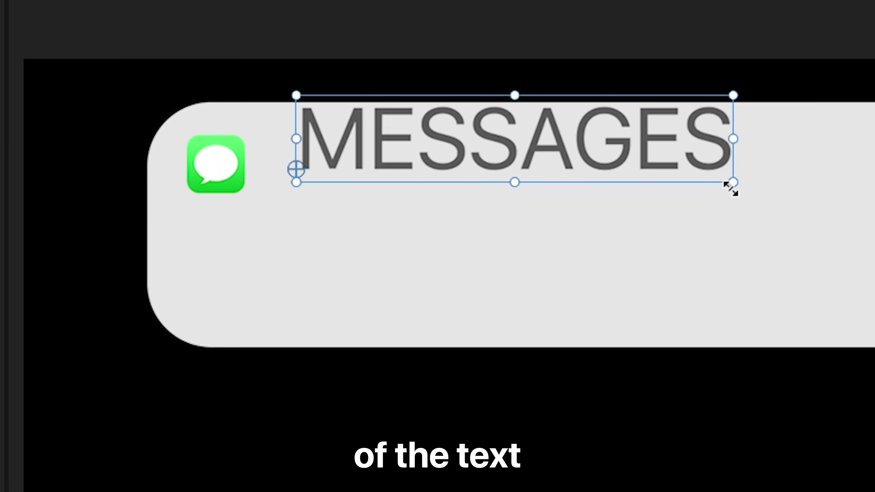
left_click_drag(535, 102, 423, 99)
left_click_drag(561, 158, 539, 212)
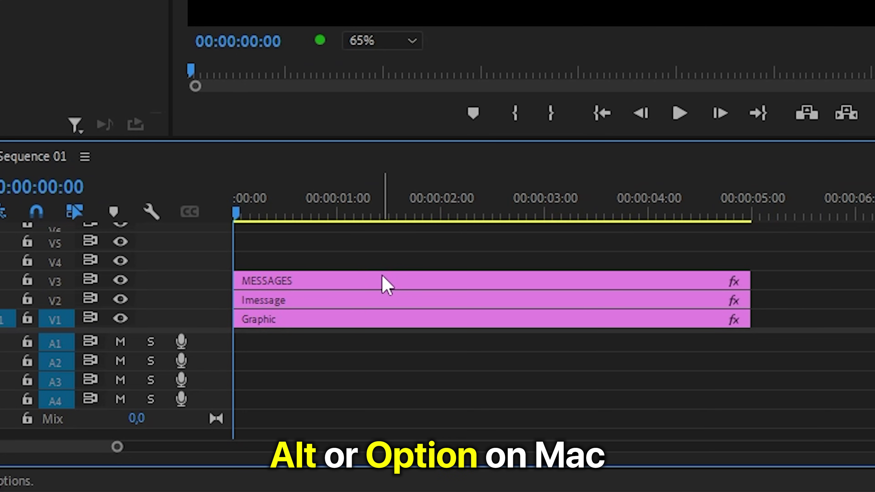
- Duplicate the MESSAGES clip onto V4 and right-align the copy's text
mouse_move(385, 285)
left_mouse_down("alt")
mouse_move(396, 280)
mouse_move(385, 278)
left_mouse_up("alt")
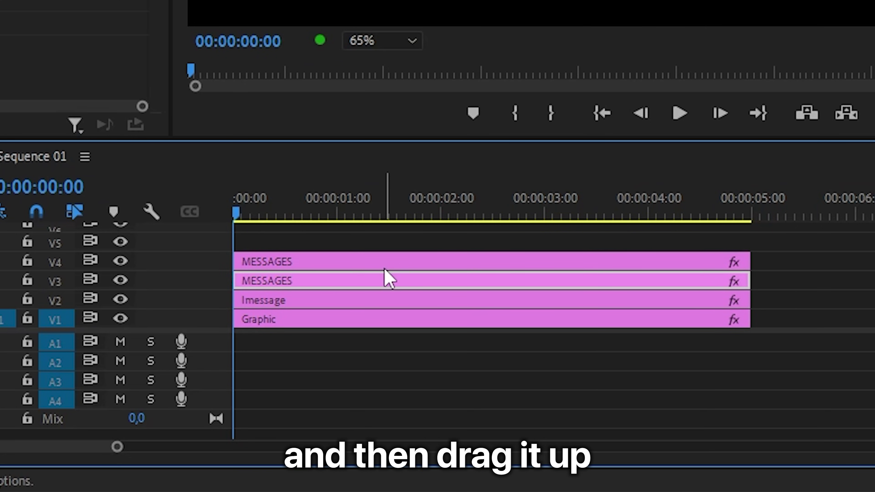
left_click(382, 263)
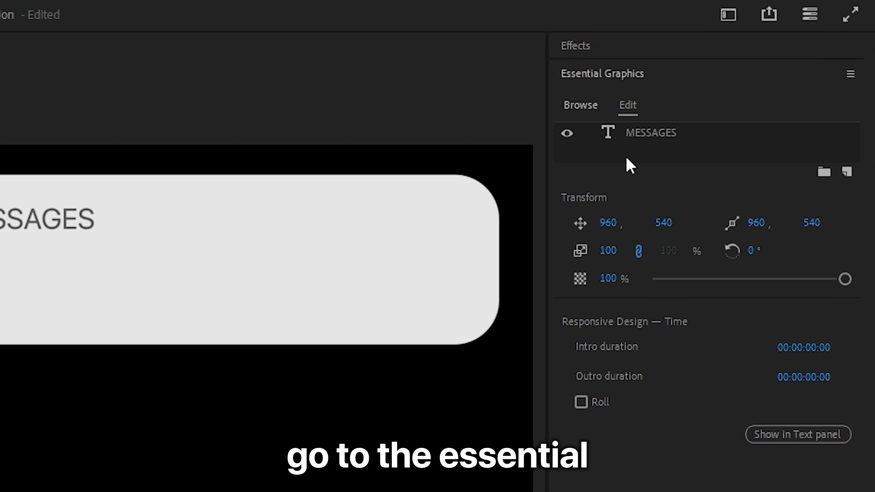
left_click(661, 138)
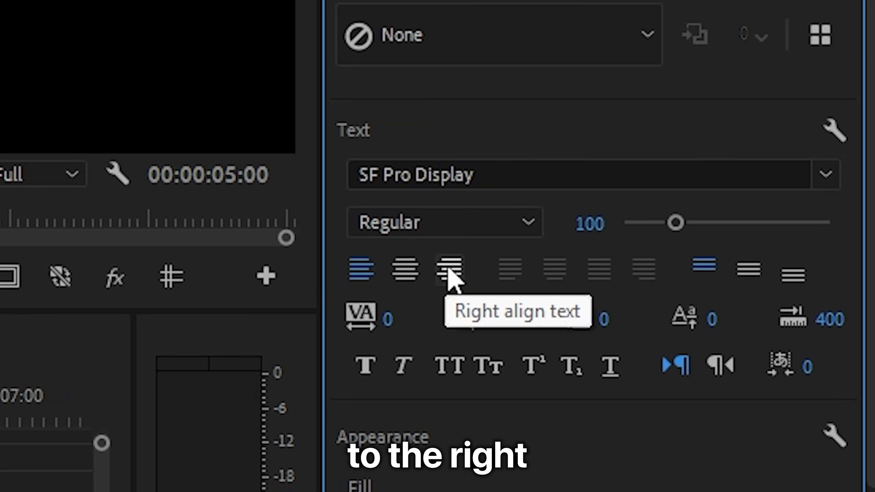
left_click(450, 272)
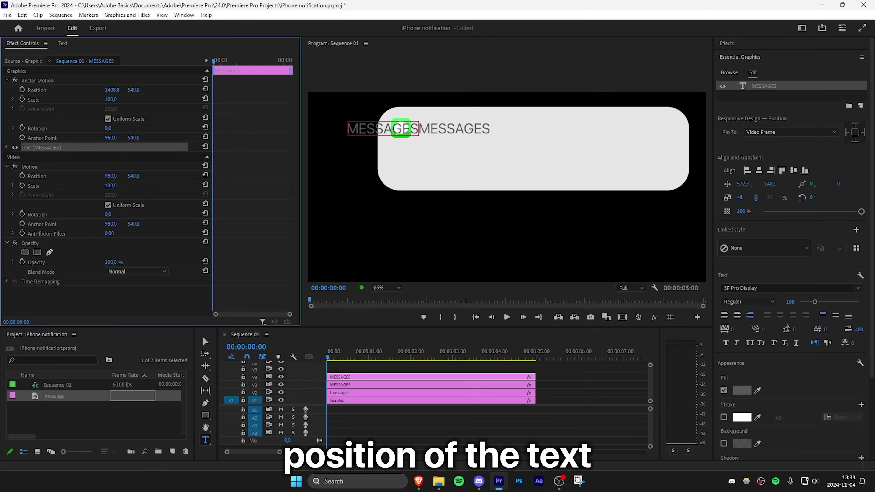
- Move the duplicated text to horizontal position 1824, near the rectangle's right end, and change its wording to "now"
left_click_drag(112, 90, 255, 89)
left_click(623, 130)
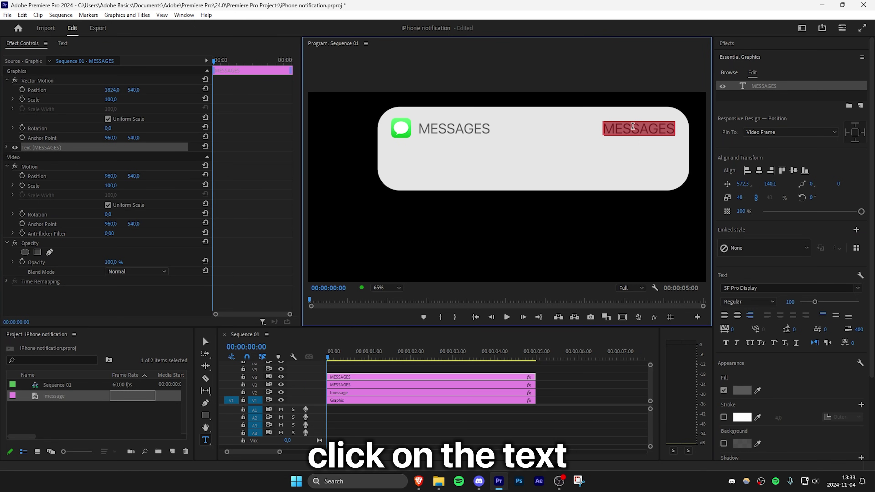
type("now")
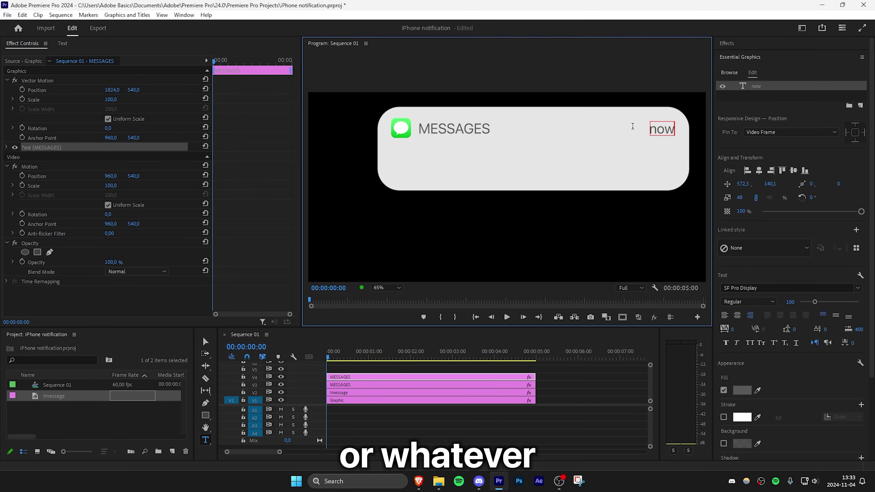
key("Escape")
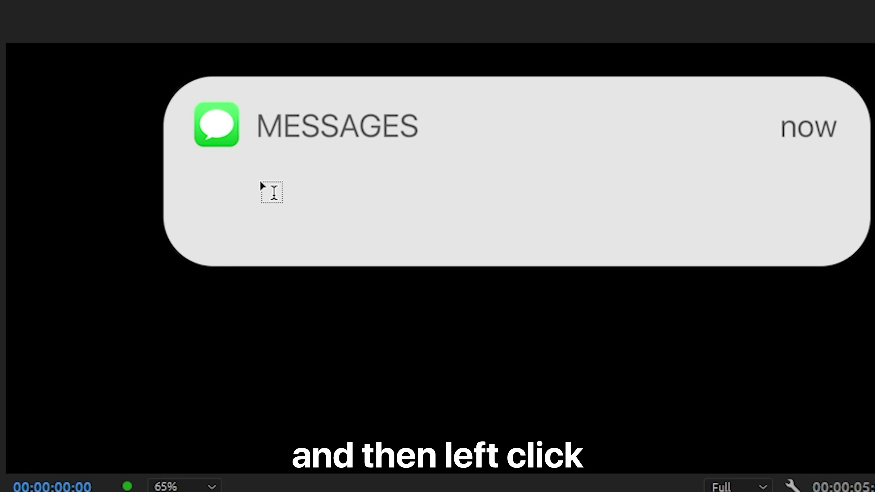
- Add an "Adobe Basics" text layer below MESSAGES and make it bold with a black fill
left_click(261, 184)
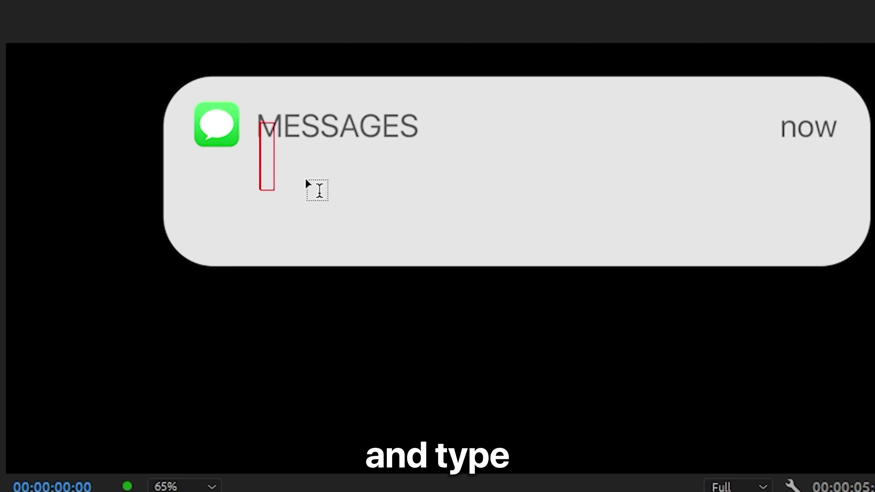
type("Adobe Basics")
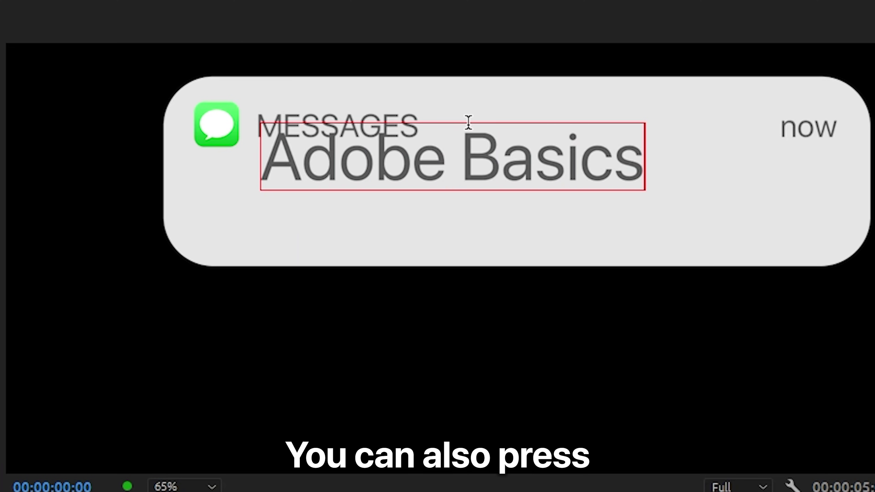
key("ctrl+a")
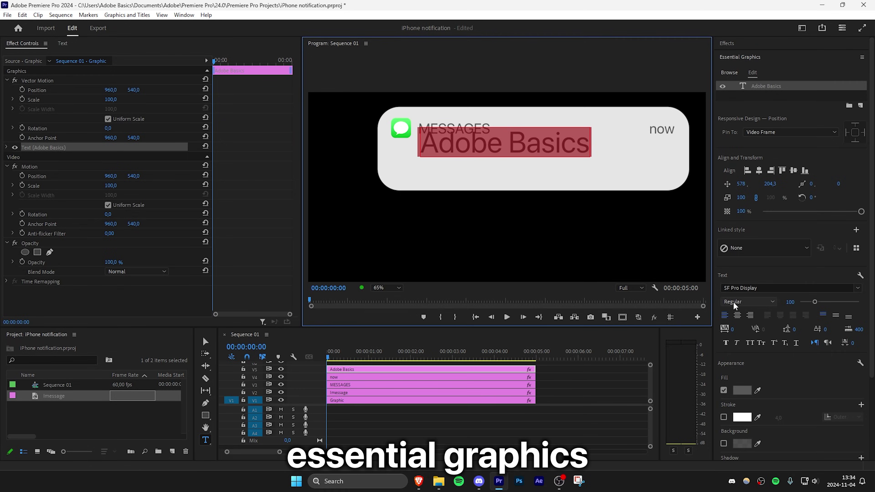
left_click(733, 303)
left_click(569, 302)
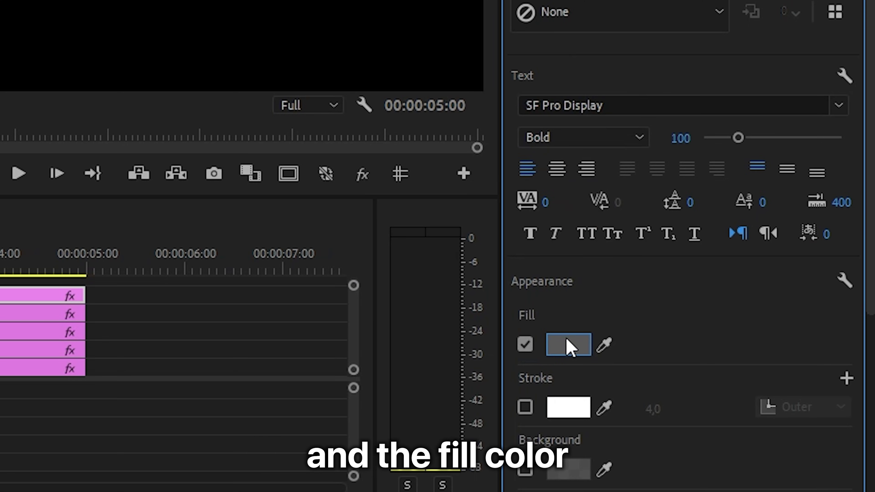
left_click(567, 346)
left_click_drag(260, 225, 152, 69)
left_click(634, 110)
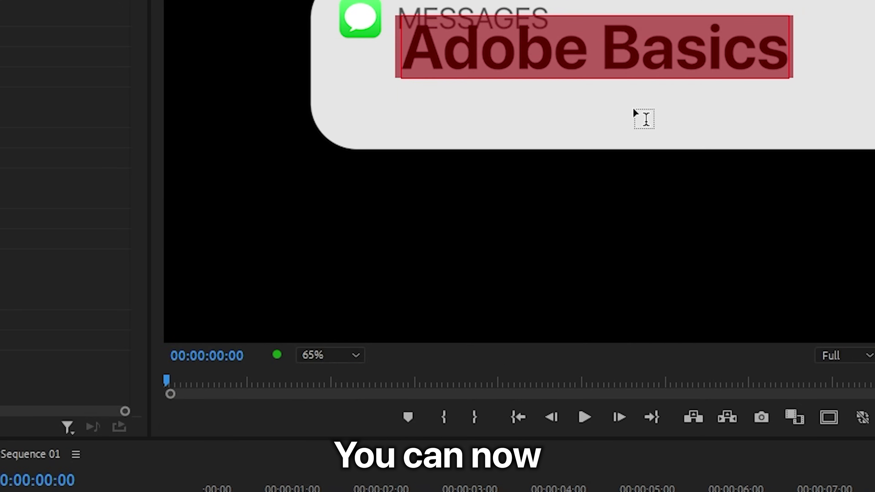
- Move the Adobe Basics text below the message icon, scale it down slightly and line it up with the icon's left edge
key("v")
left_click_drag(632, 197, 530, 175)
left_click_drag(436, 173, 400, 179)
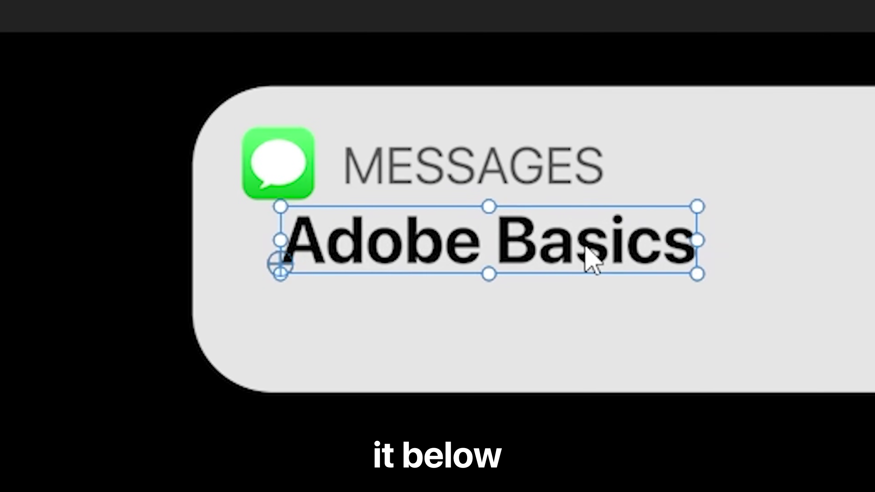
left_click_drag(584, 247, 575, 249)
left_click_drag(689, 272, 626, 266)
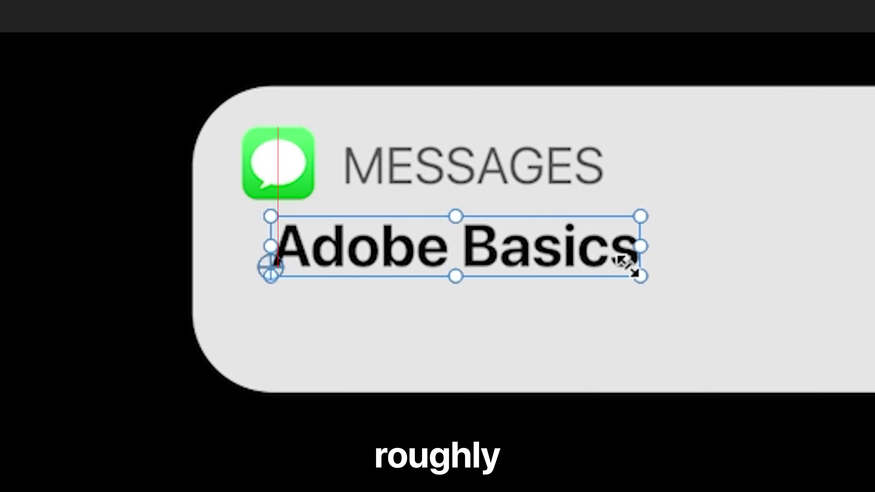
left_click_drag(558, 258, 551, 256)
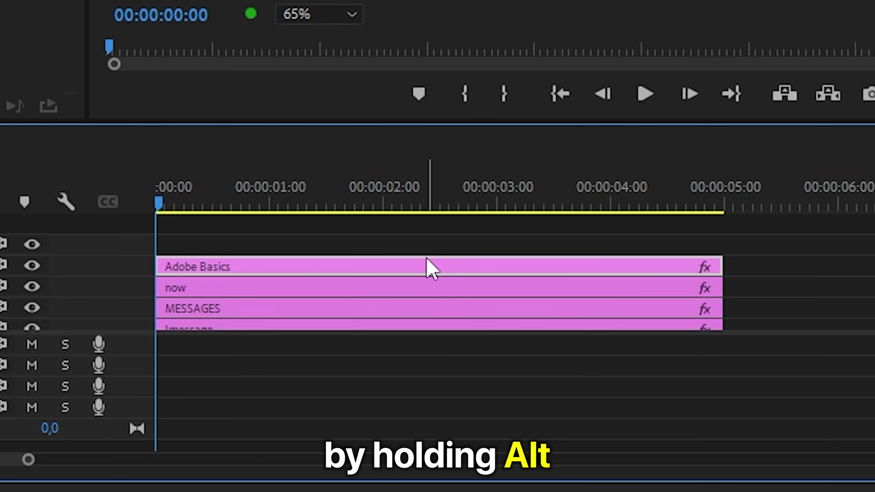
- Duplicate the Adobe Basics clip onto the track above and move the copy's text directly below the original line
left_click_drag(426, 257, 427, 240)
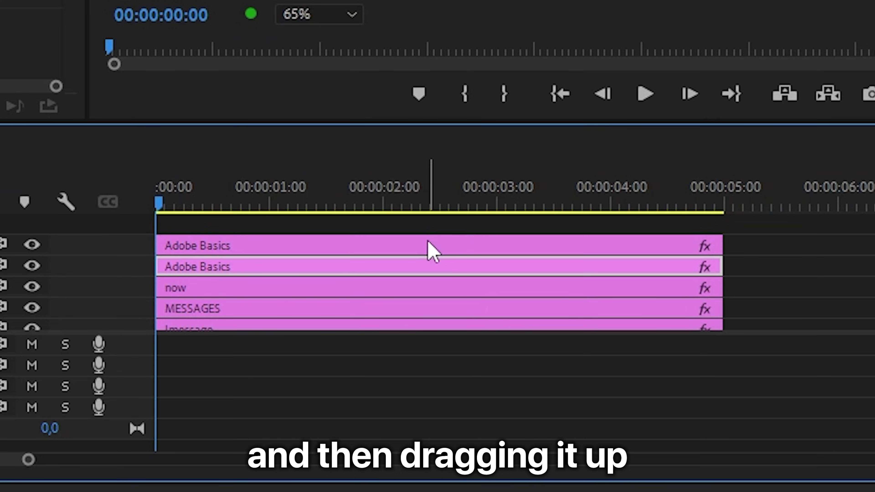
left_click(427, 241)
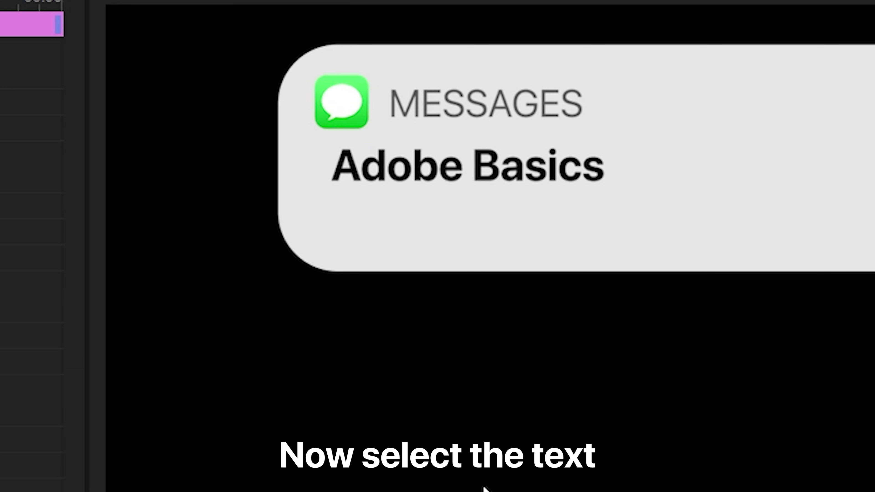
left_click(485, 165)
left_click_drag(488, 168, 497, 211)
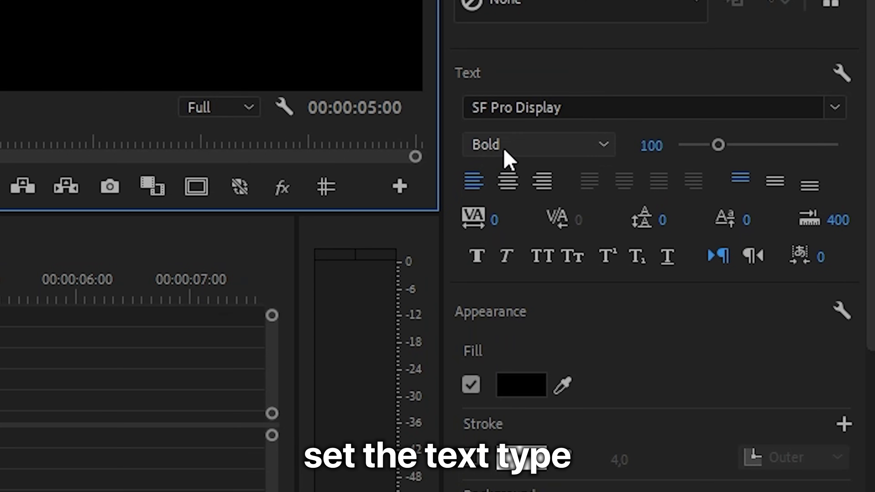
- Set the duplicated text to the Regular font style and change its wording to "Don't forget to like and subscribe!"
left_click(513, 148)
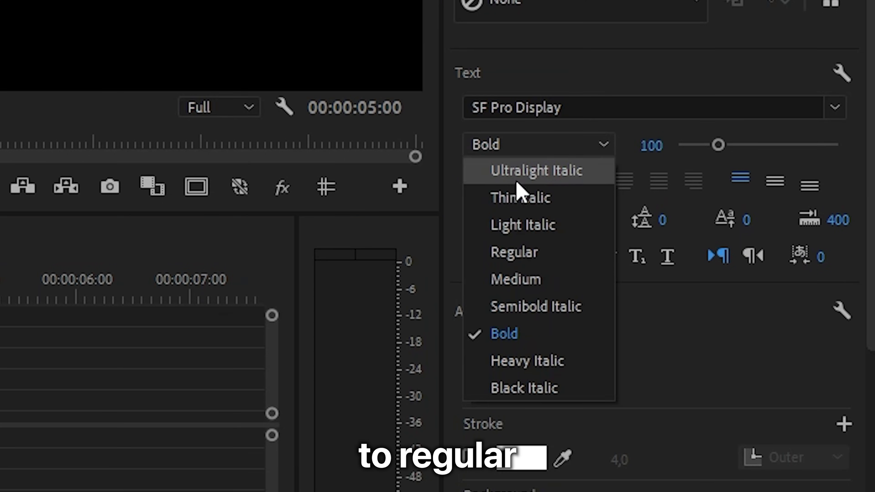
left_click(527, 255)
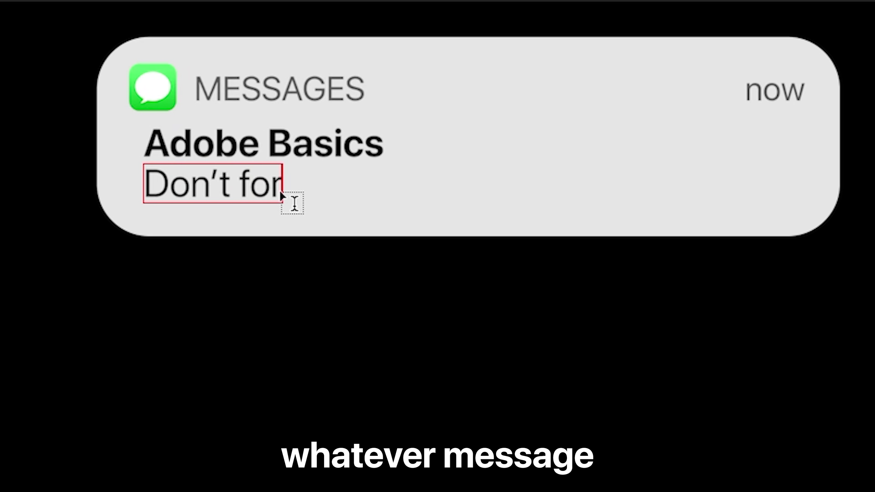
type("get to like")
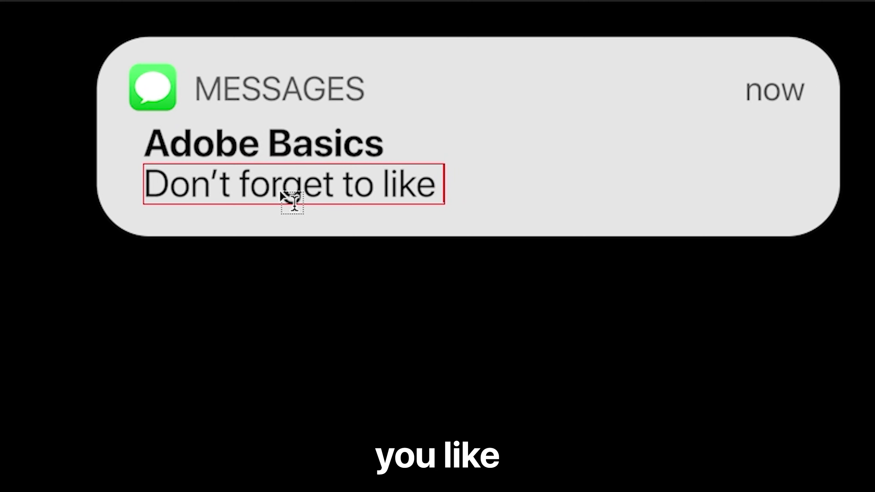
type(" and subscribe!")
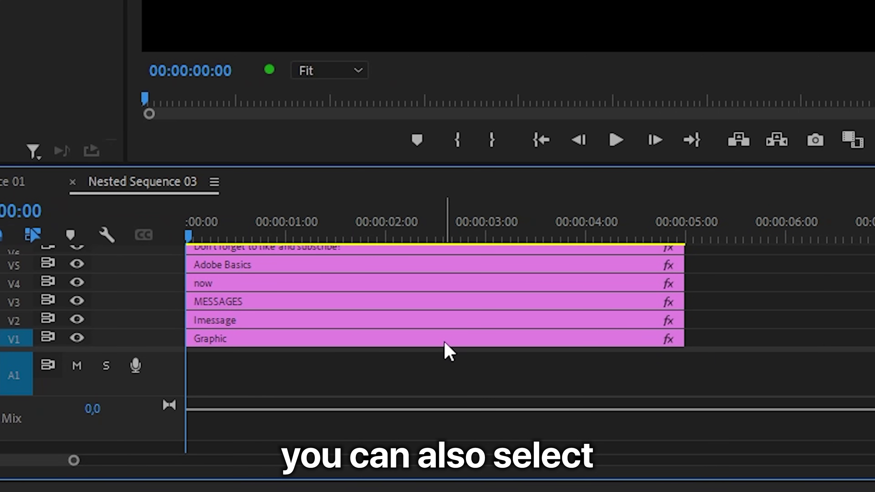
- Try a reduced opacity of about 76.6% on the rounded rectangle graphic
left_click(444, 342)
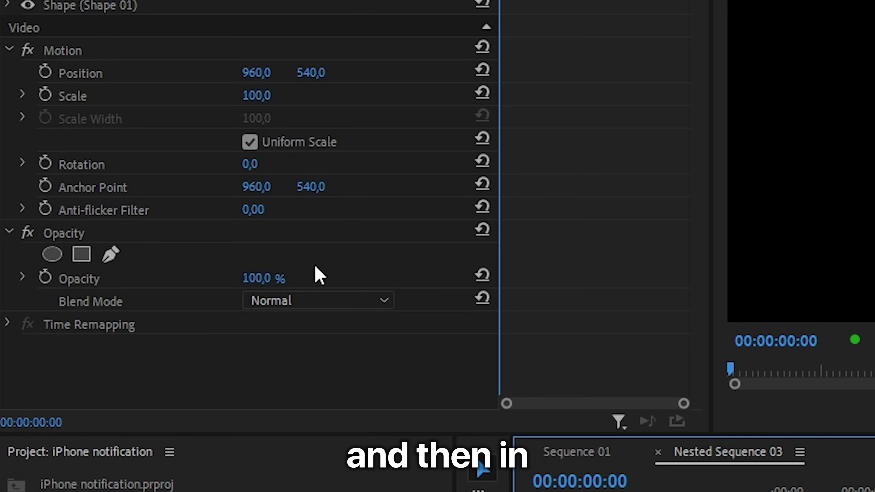
left_click_drag(263, 278, 237, 279)
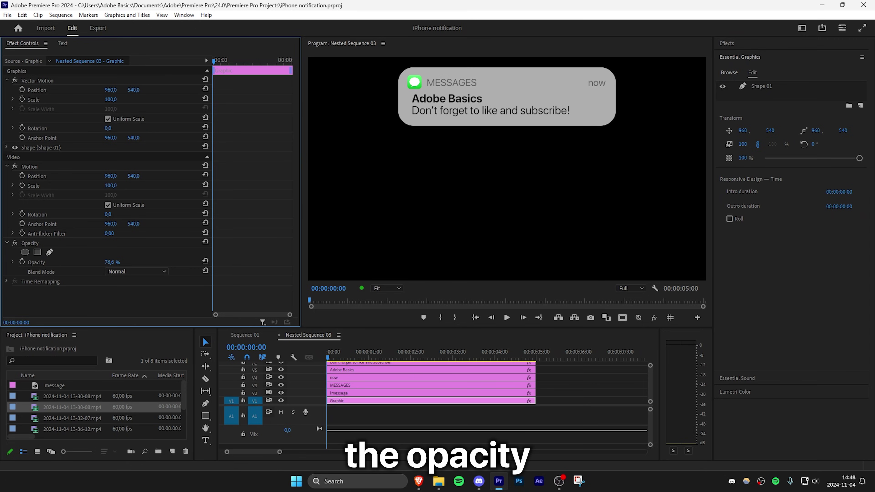
left_click_drag(112, 262, 116, 262)
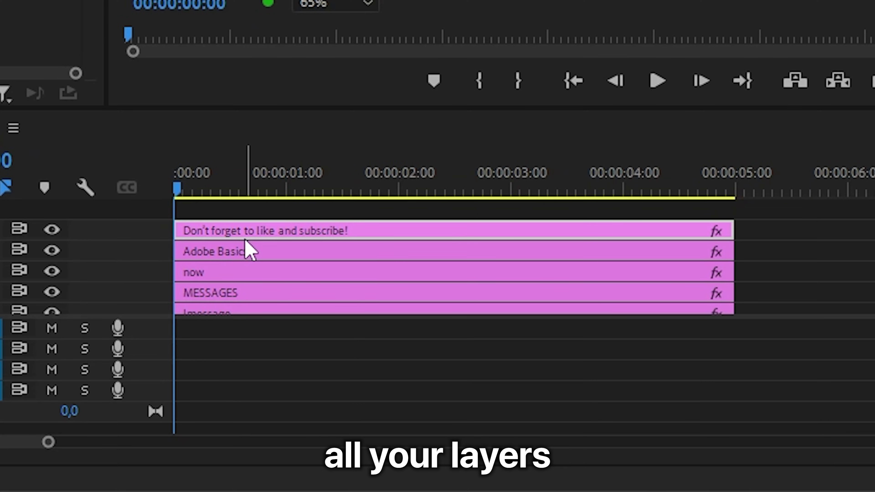
- Nest all six notification clips, from the message text down to the rectangle graphic, under the default sequence name
left_click(285, 252, "shift")
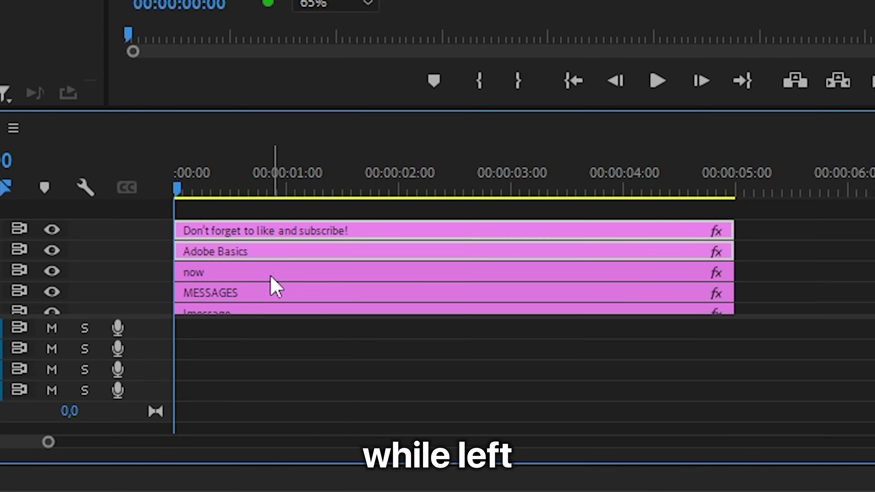
left_click(270, 276, "shift")
left_click(262, 295, "shift")
left_click(263, 306, "shift")
scroll(280, 279, "down", 2)
left_click(242, 305, "shift")
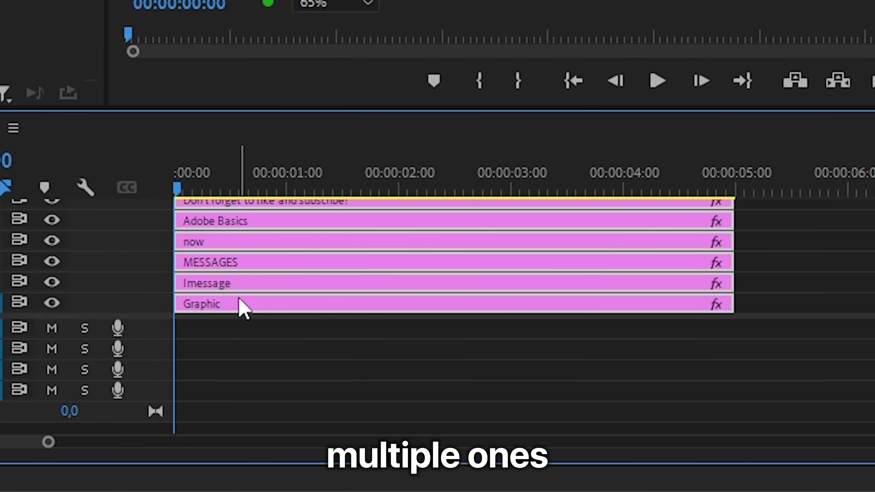
right_click(302, 309)
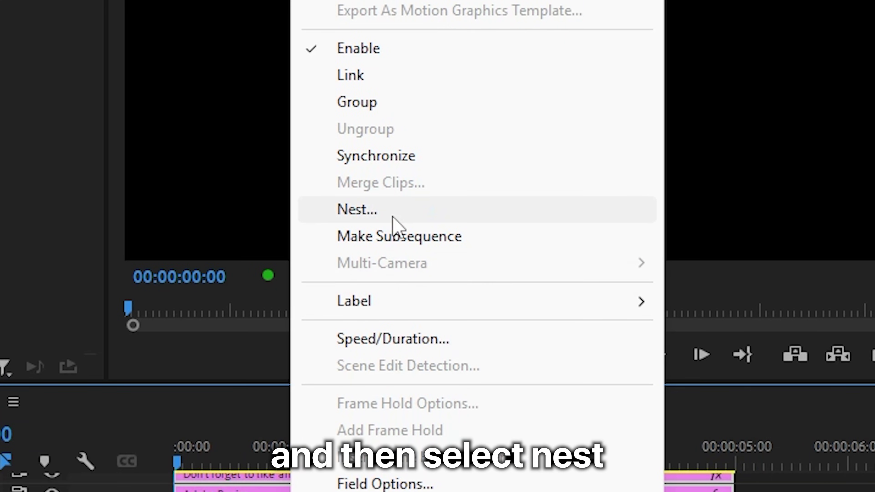
left_click(392, 217)
left_click(430, 177)
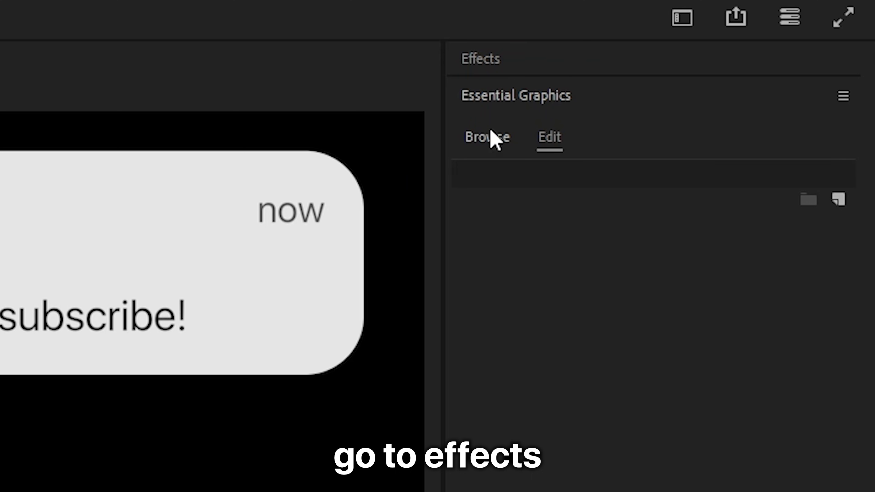
- Find the Distort Transform video effect and apply it to the nested sequence clip
left_click(478, 58)
left_click(533, 86)
type("transform")
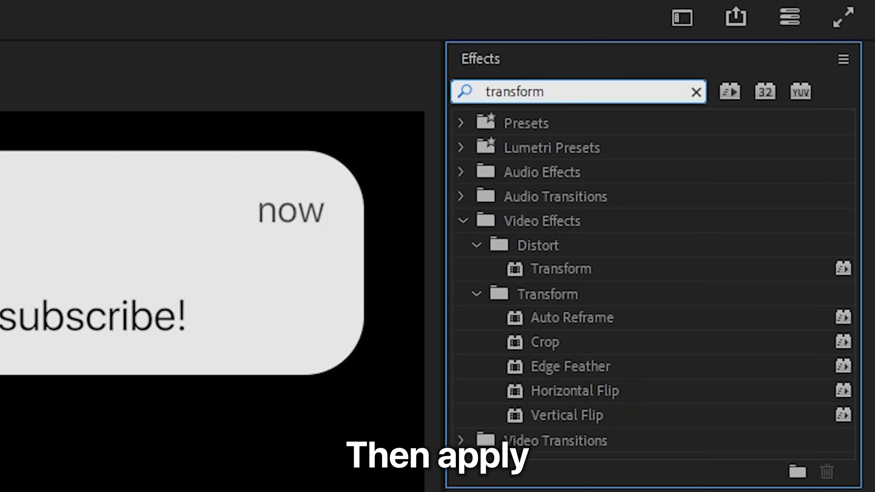
left_click_drag(572, 264, 580, 277)
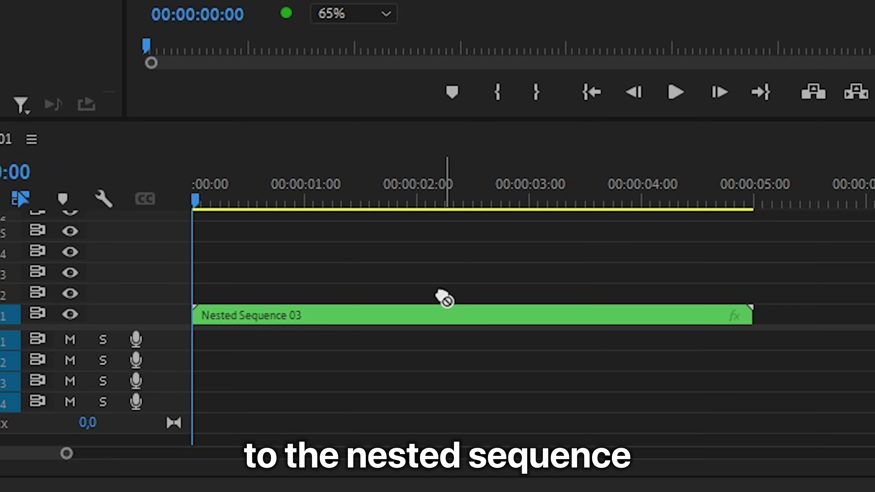
left_click_drag(445, 297, 432, 316)
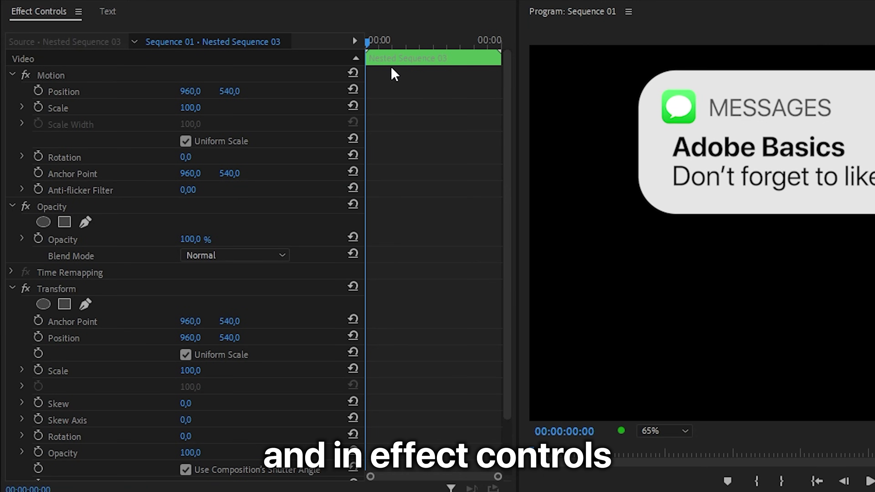
- Create a Transform Position keyframe at the start of the clip and shift that keyframe slightly forward in time
left_click(385, 40)
left_click_drag(387, 44, 364, 42)
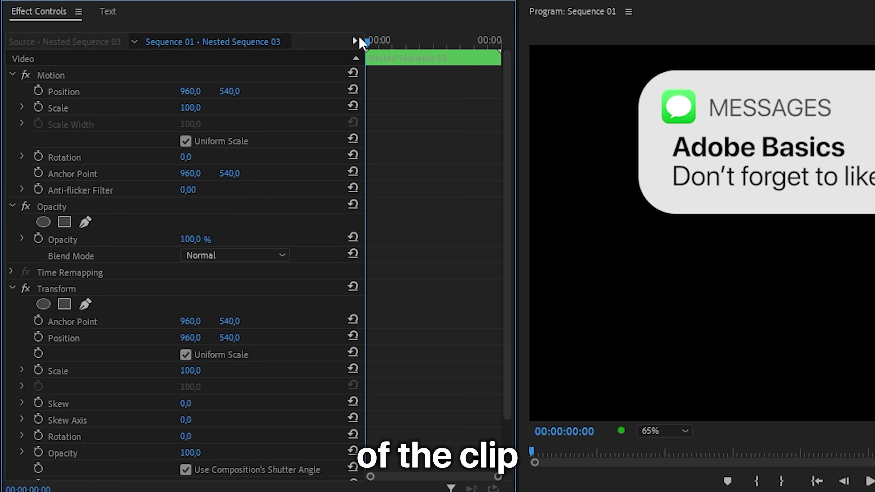
left_click(38, 337)
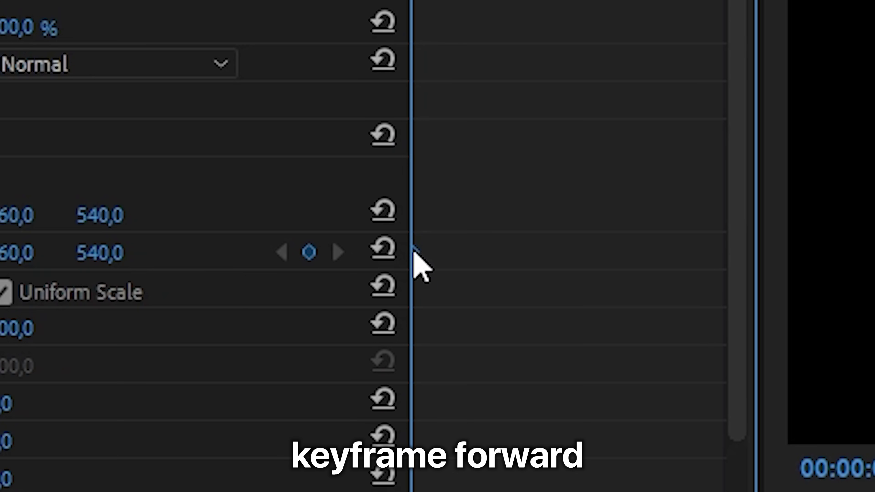
left_click_drag(367, 338, 385, 339)
left_click_drag(459, 254, 463, 254)
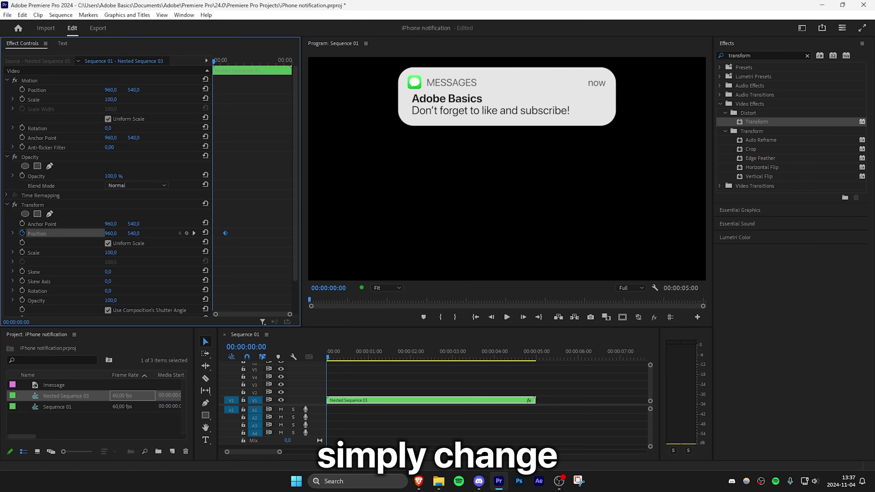
- Set the Transform vertical position at the clip's start to 189, placing the notification above the frame, and preview the slide-in
left_click_drag(100, 252, 0, 252)
left_click_drag(138, 234, 126, 234)
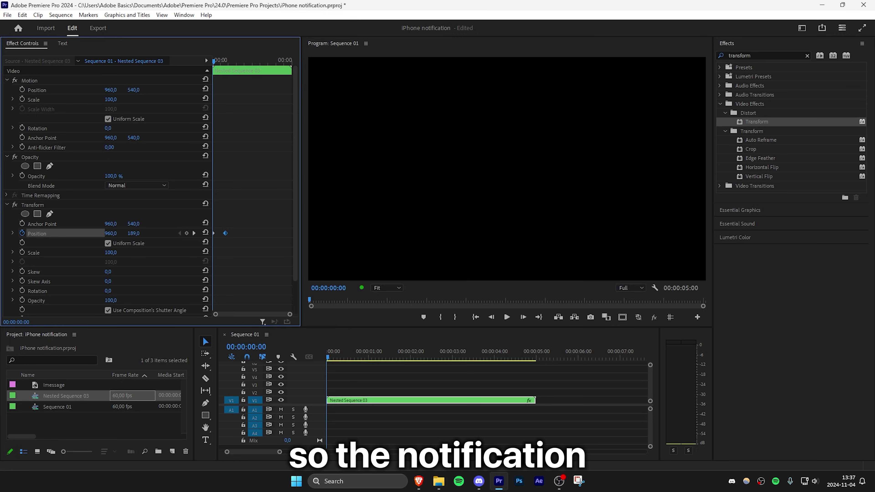
key("space")
scroll(255, 148, "down", 2)
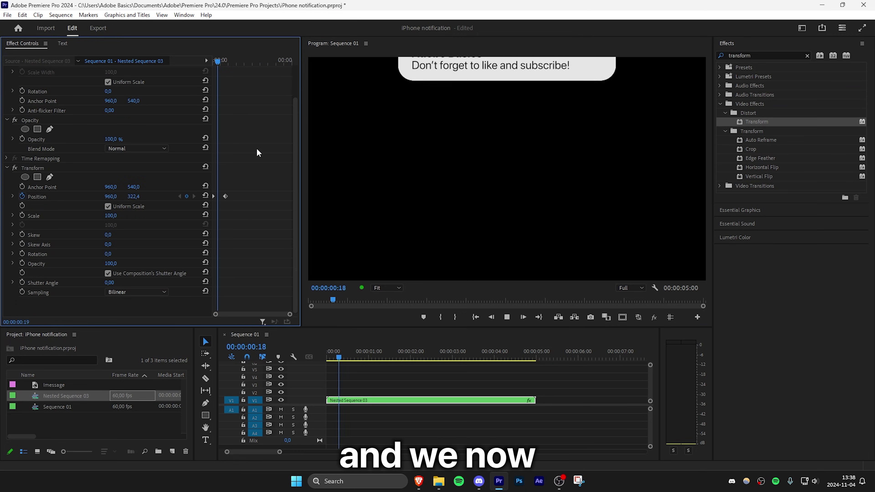
key("space")
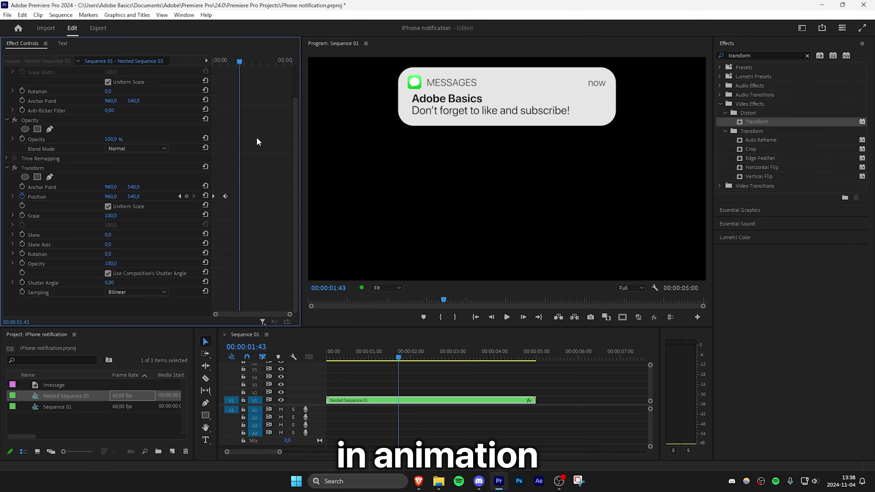
- Add a Position keyframe holding the notification in place and an off-screen one at 00:00:03:18 with vertical value 161, and preview the exit
left_click_drag(240, 61, 253, 61)
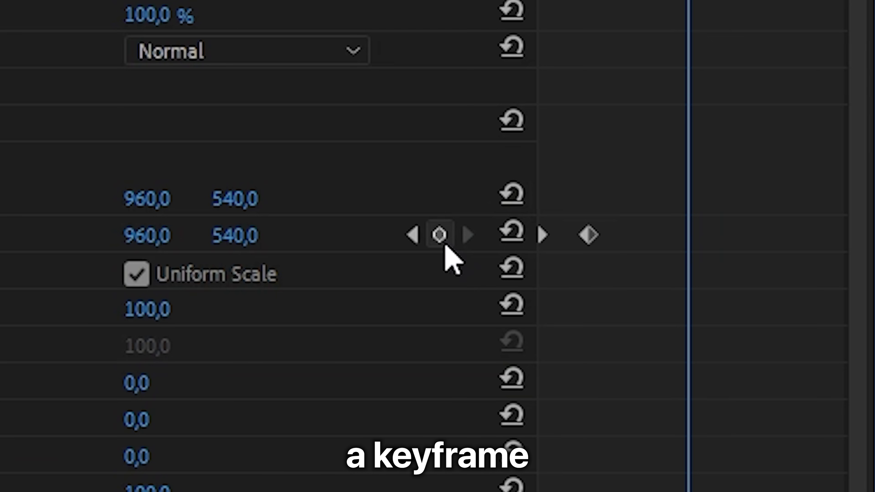
left_click(444, 245)
left_click_drag(253, 64, 268, 68)
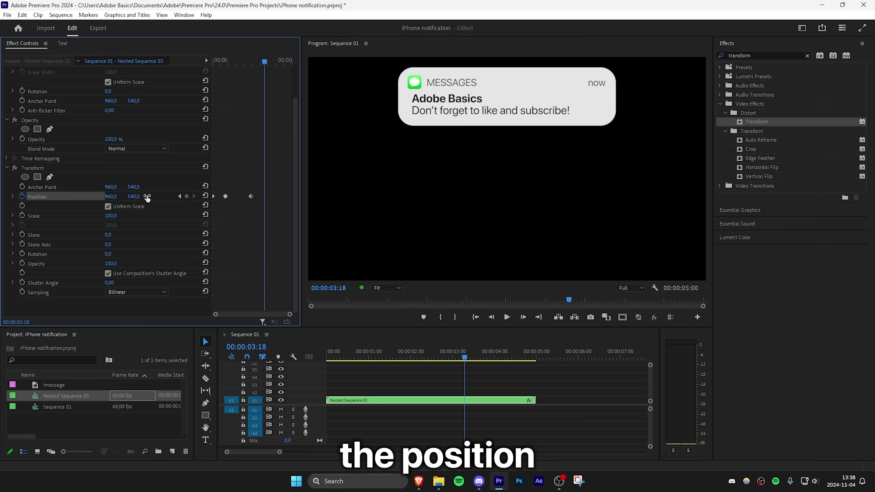
left_click_drag(147, 198, 86, 198)
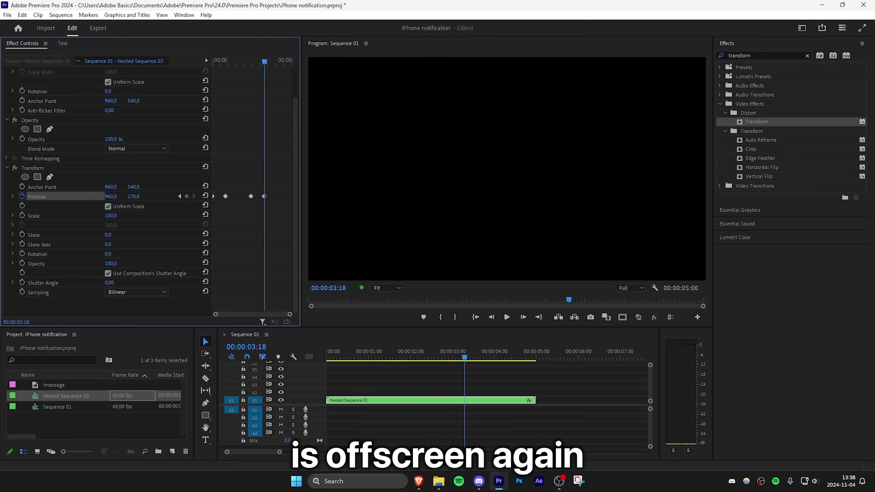
left_click(243, 59)
key("space")
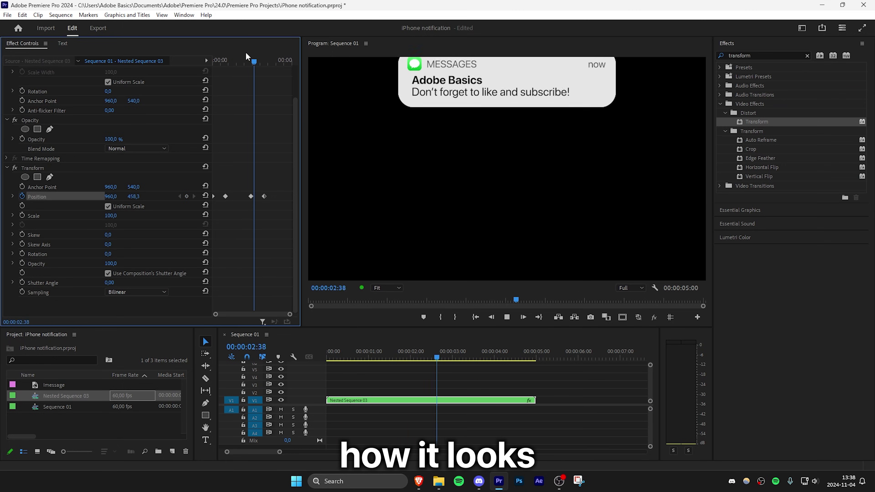
key("space")
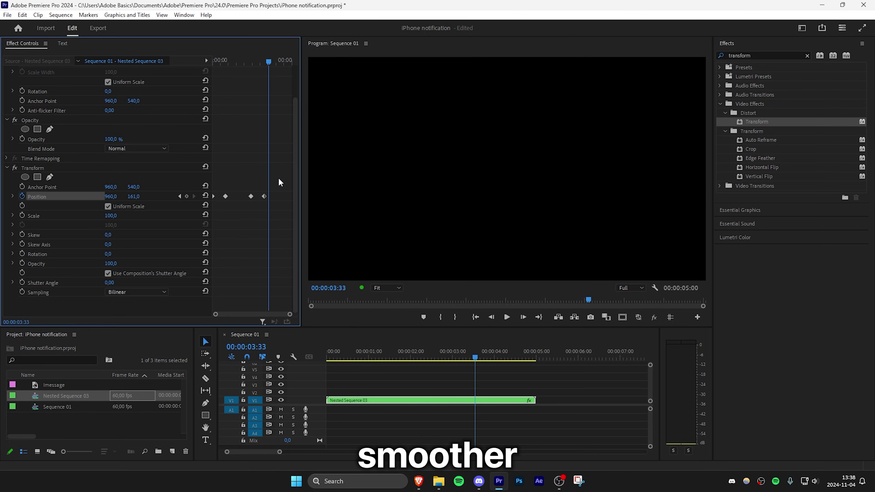
- Apply Ease In and Ease Out temporal interpolation to all four Transform Position keyframes
left_click_drag(280, 183, 210, 211)
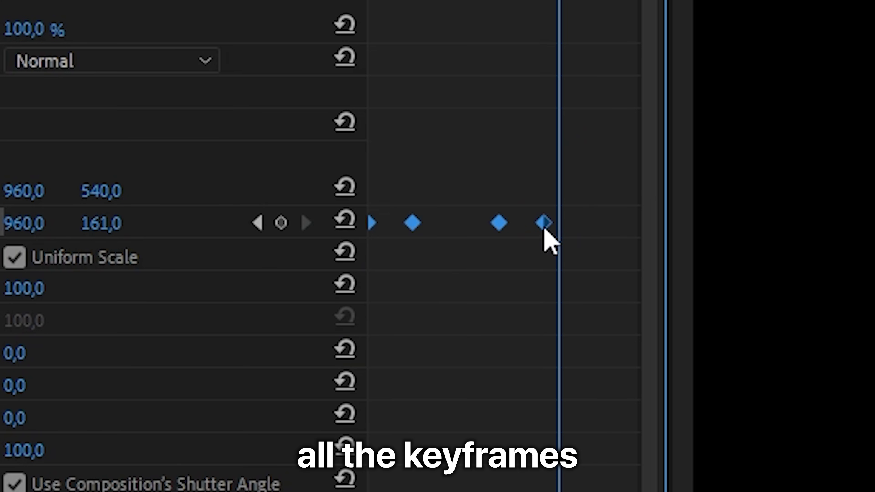
right_click(545, 229)
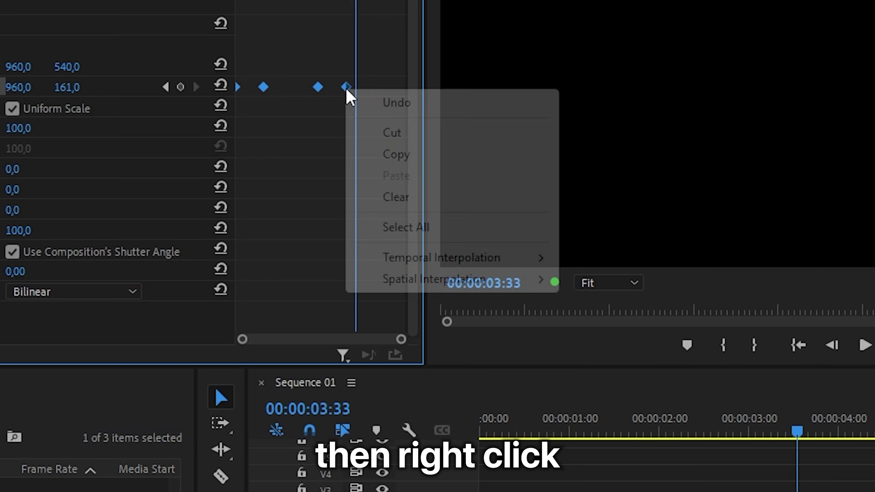
mouse_move(448, 256)
left_click(641, 372)
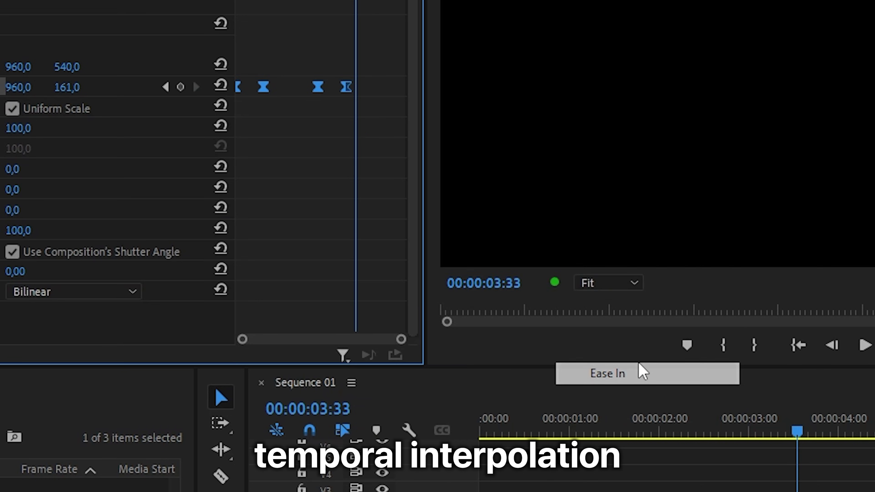
right_click(347, 88)
mouse_move(478, 258)
left_click(675, 396)
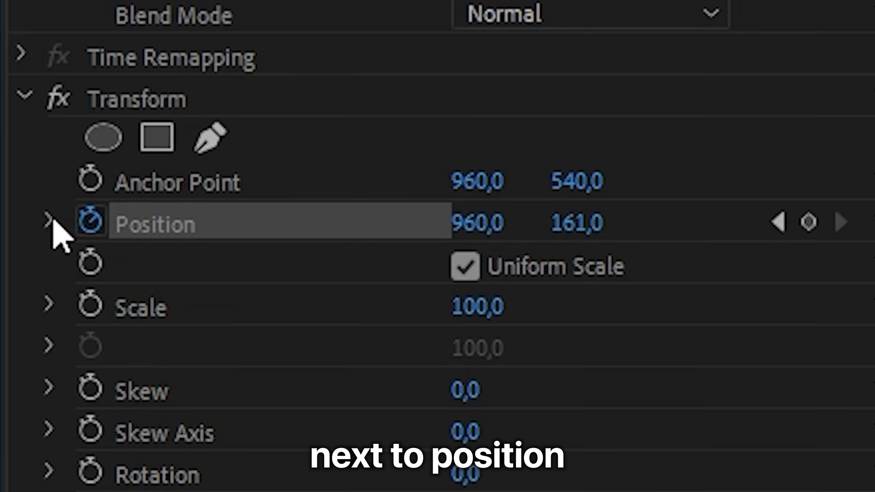
- Reshape the Position velocity graph so speed peaks early in the slide-in and late in the slide-out
left_click(28, 221)
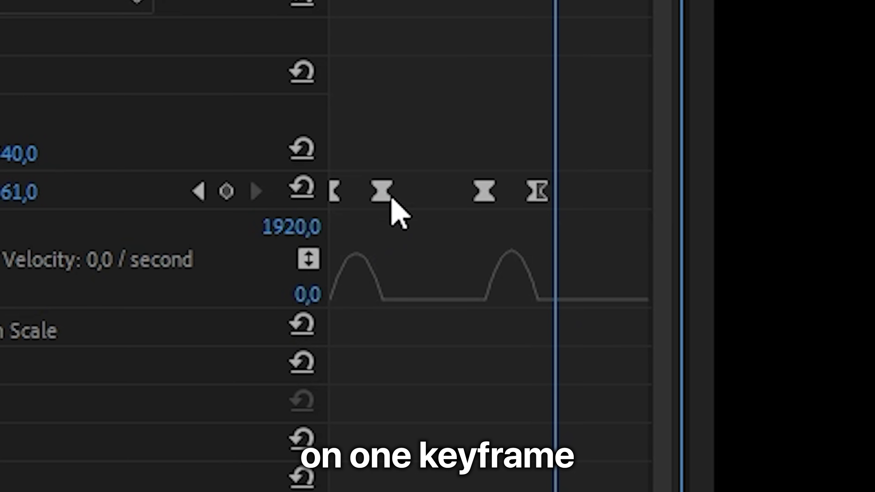
left_click(381, 192)
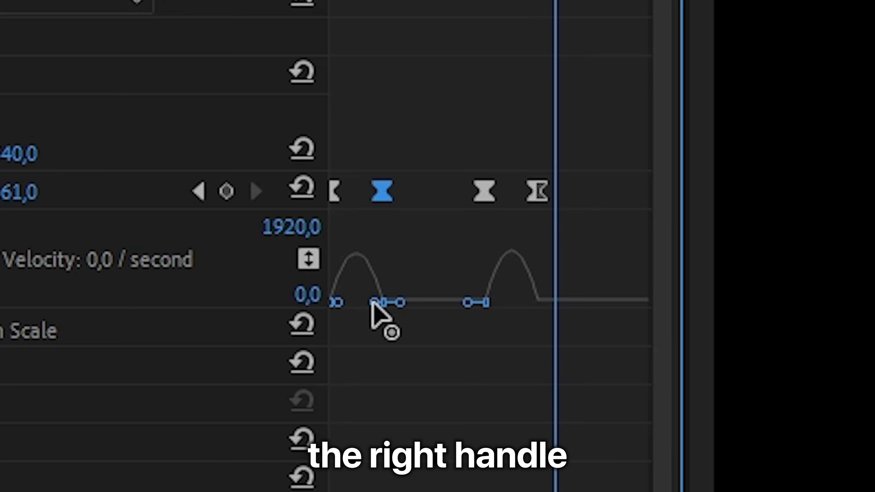
left_click_drag(372, 303, 358, 303)
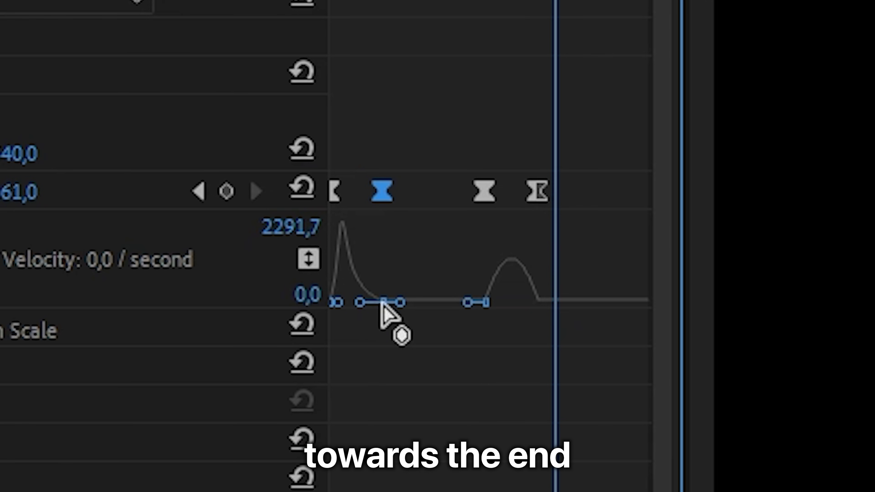
left_click(532, 200)
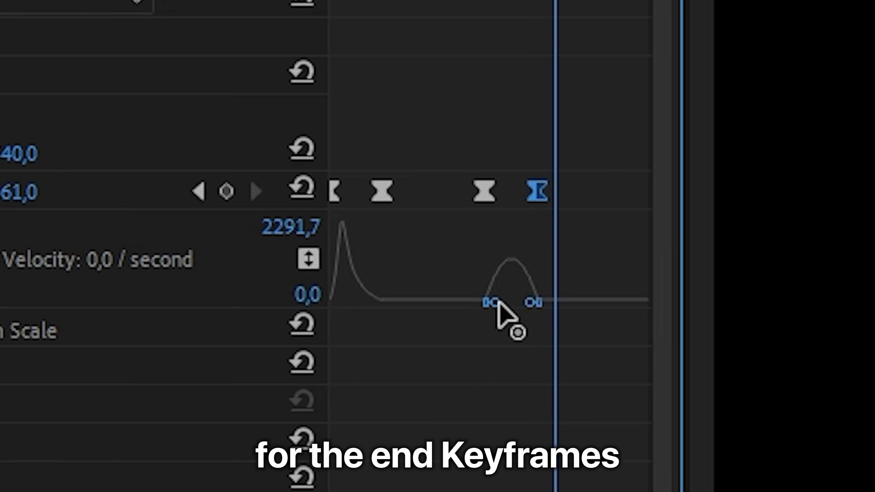
left_click_drag(498, 303, 515, 315)
- Return the playhead to the clip's start and set the Transform effect's Shutter Angle to 360
key("Up")
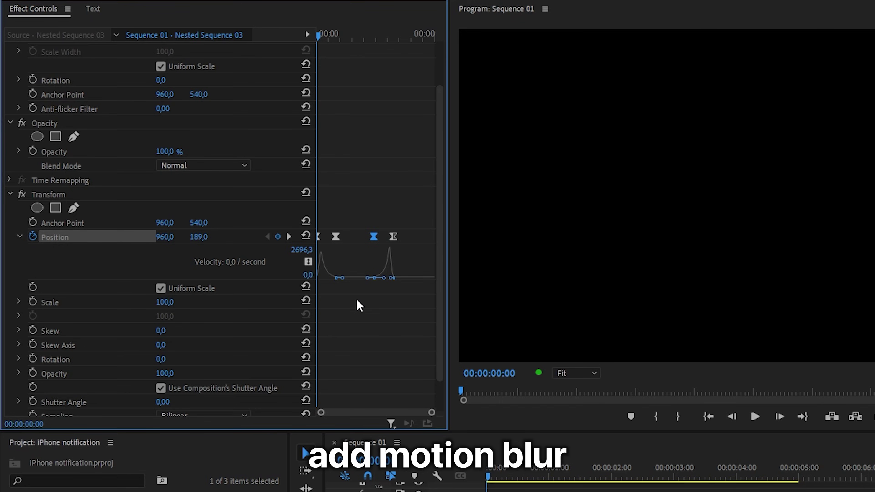
scroll(375, 272, "down", 2)
left_click_drag(178, 368, 178, 367)
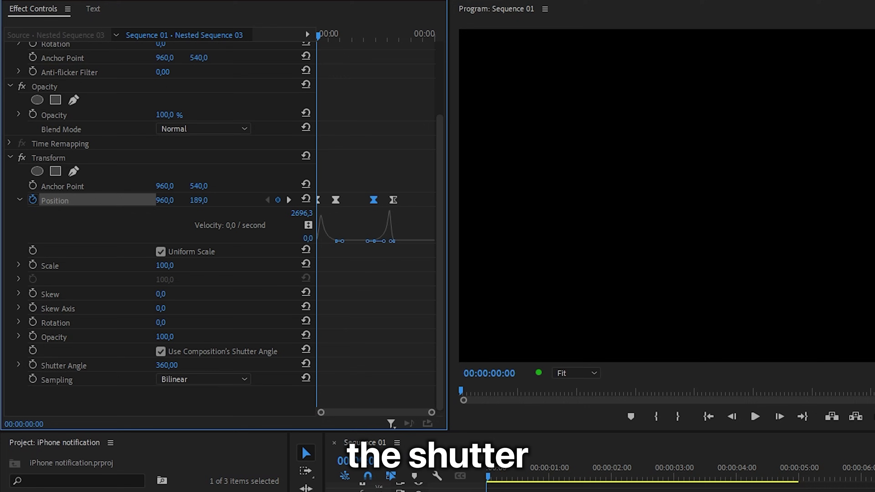